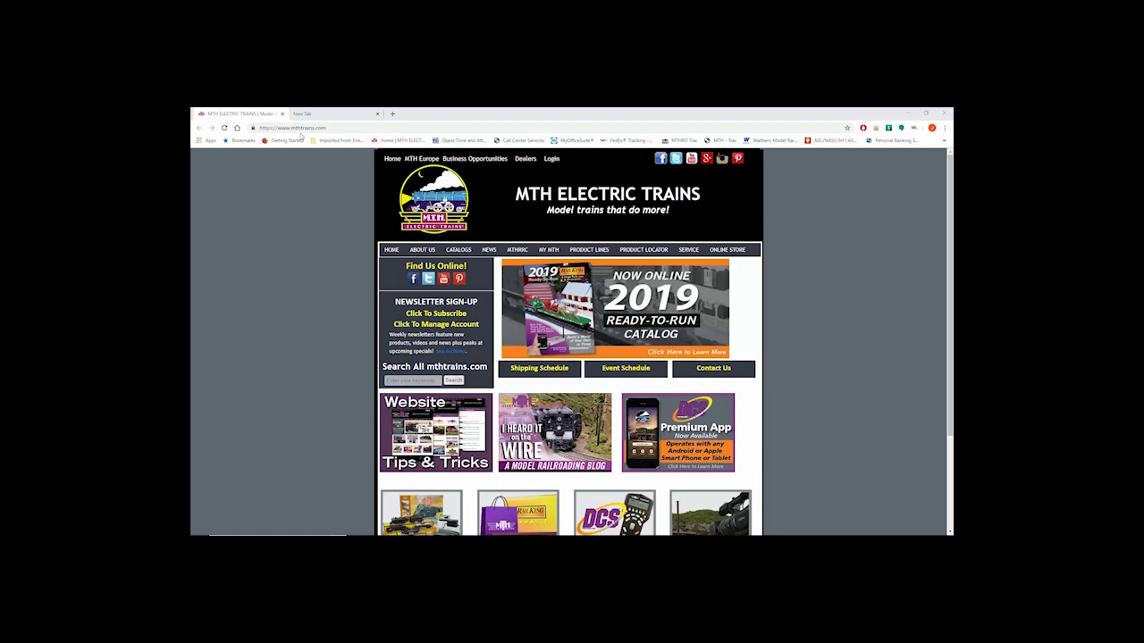
scroll(569, 340, "down", 3)
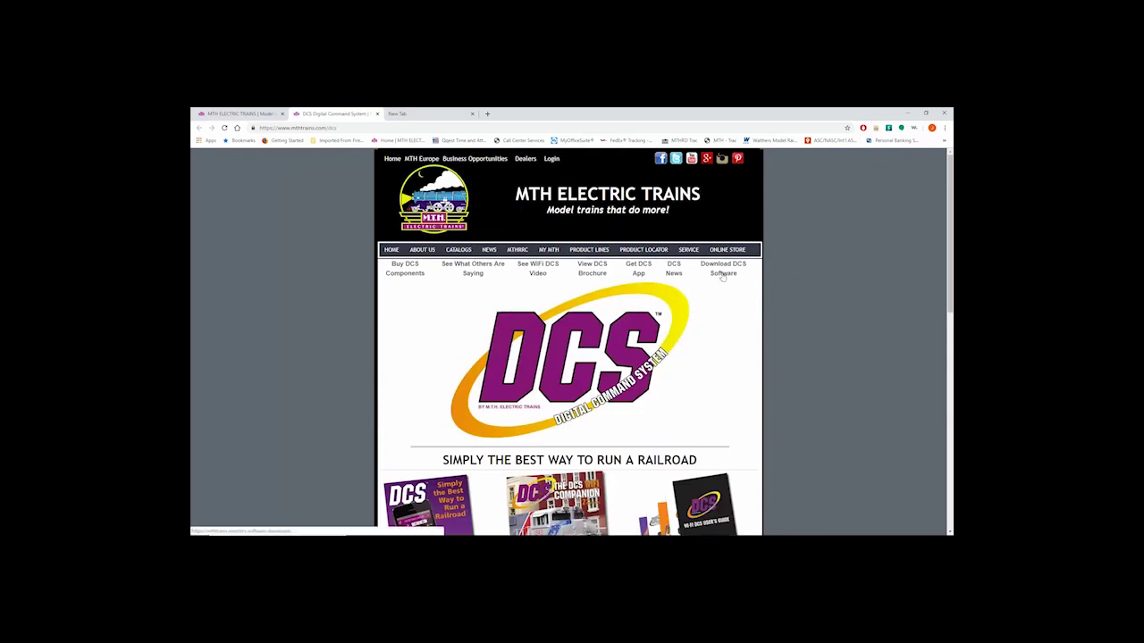
scroll(723, 276, "down", 3)
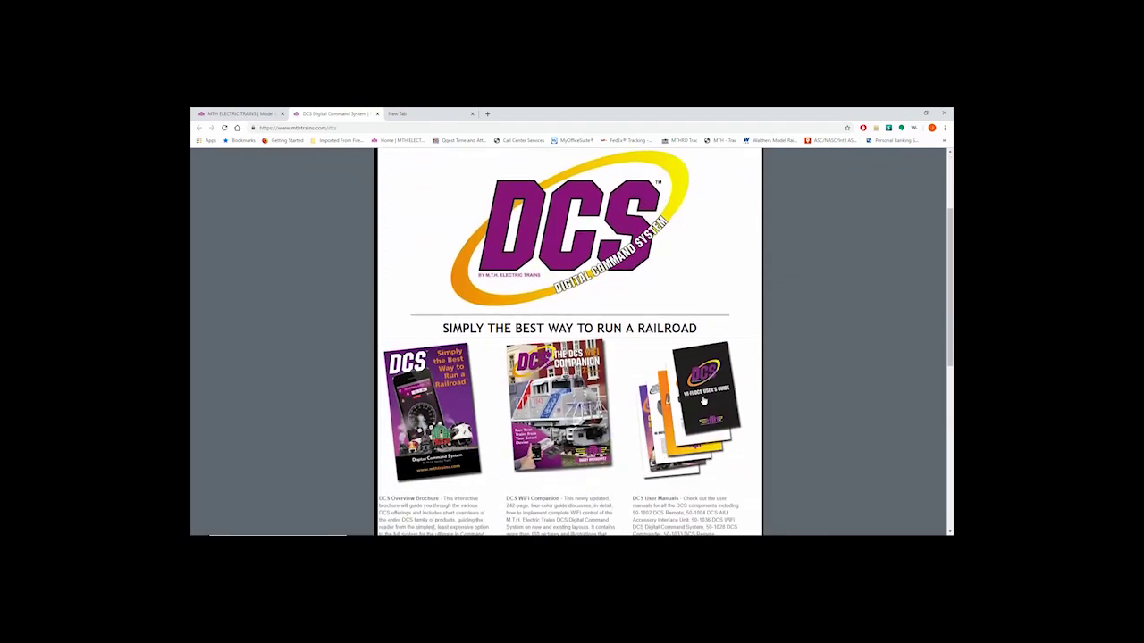
scroll(703, 393, "up", 3)
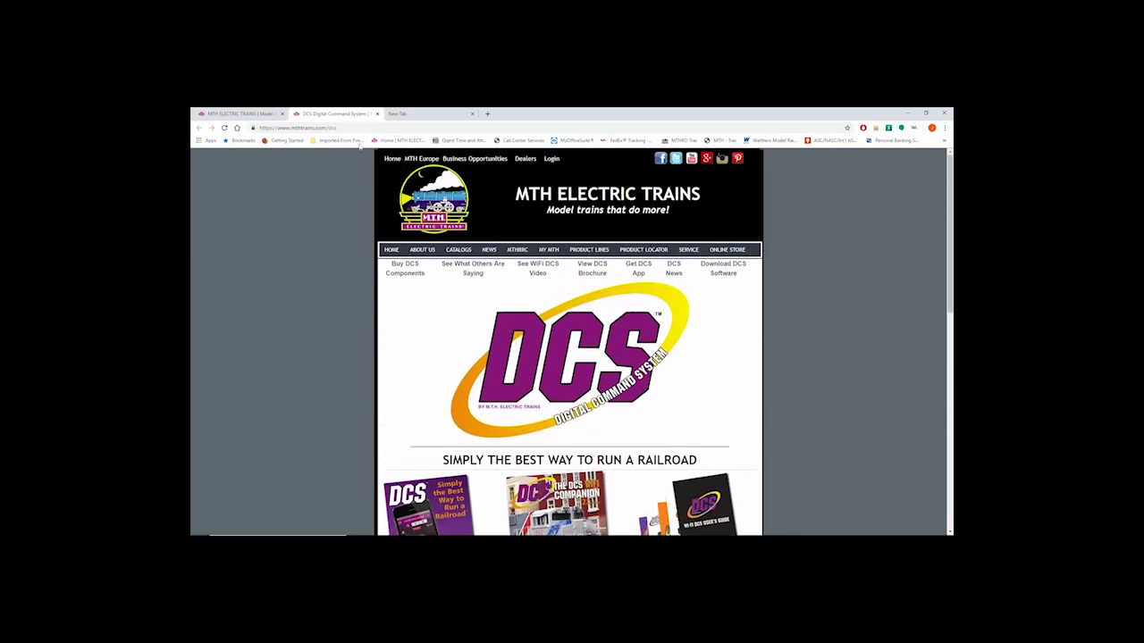
left_click(377, 114)
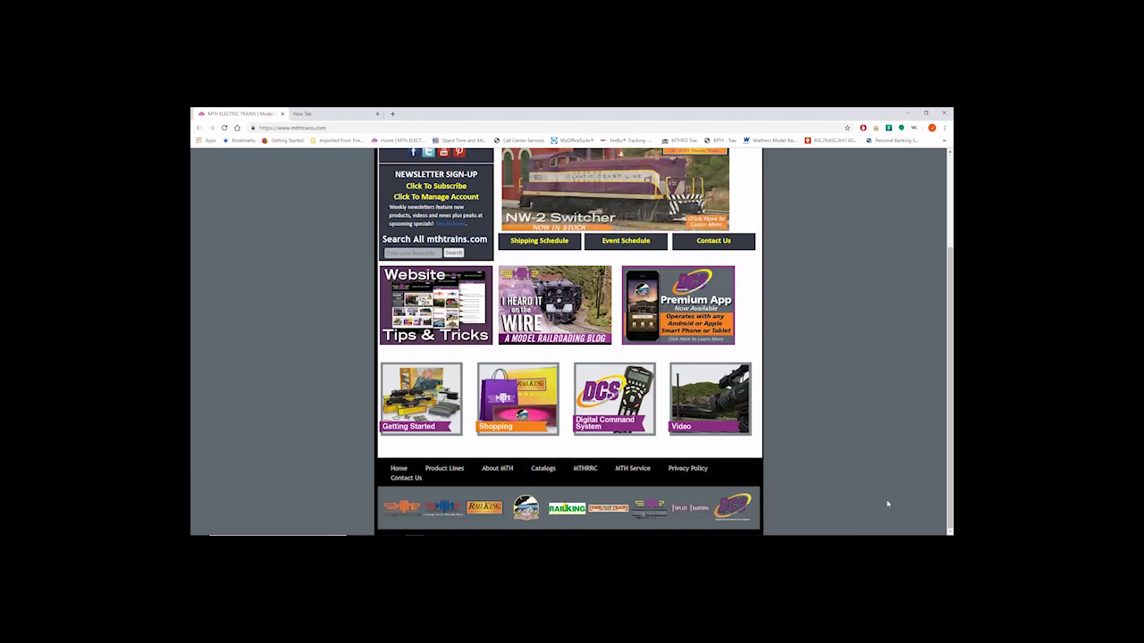
Join the MTH_DCS-6702 Wi-Fi network from the taskbar flyout, entering its security key.
left_click(892, 528)
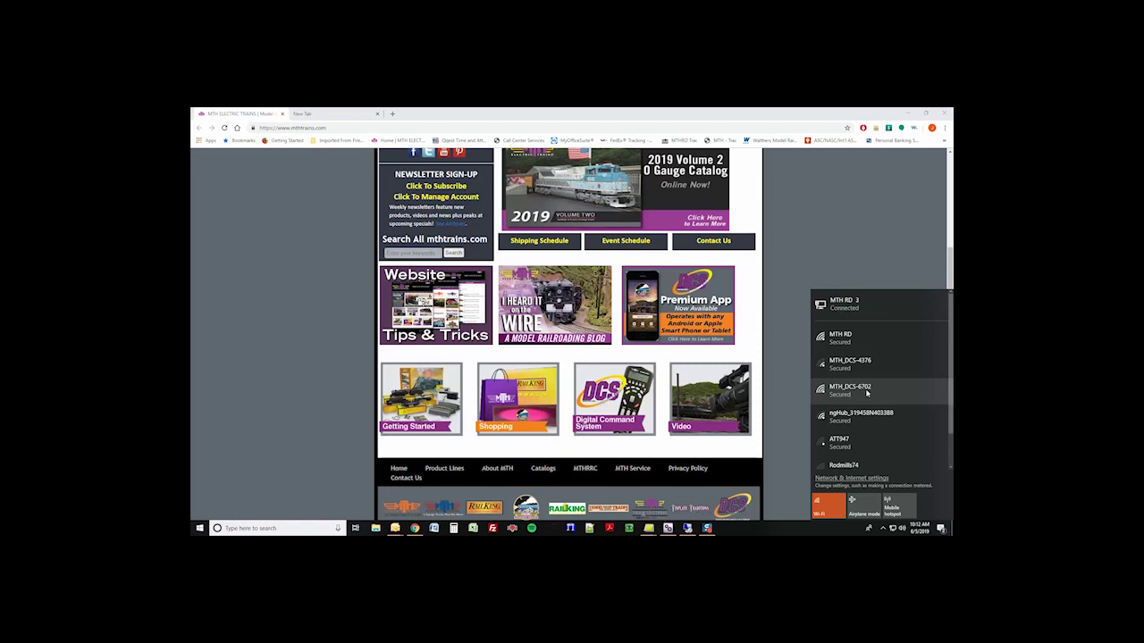
left_click(866, 393)
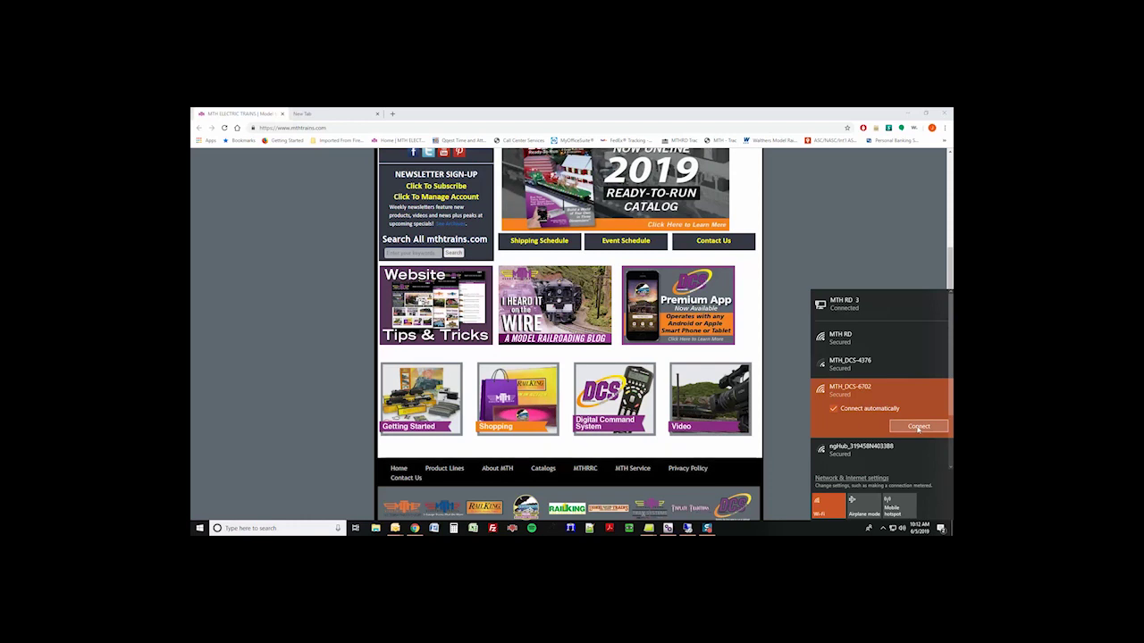
left_click(917, 427)
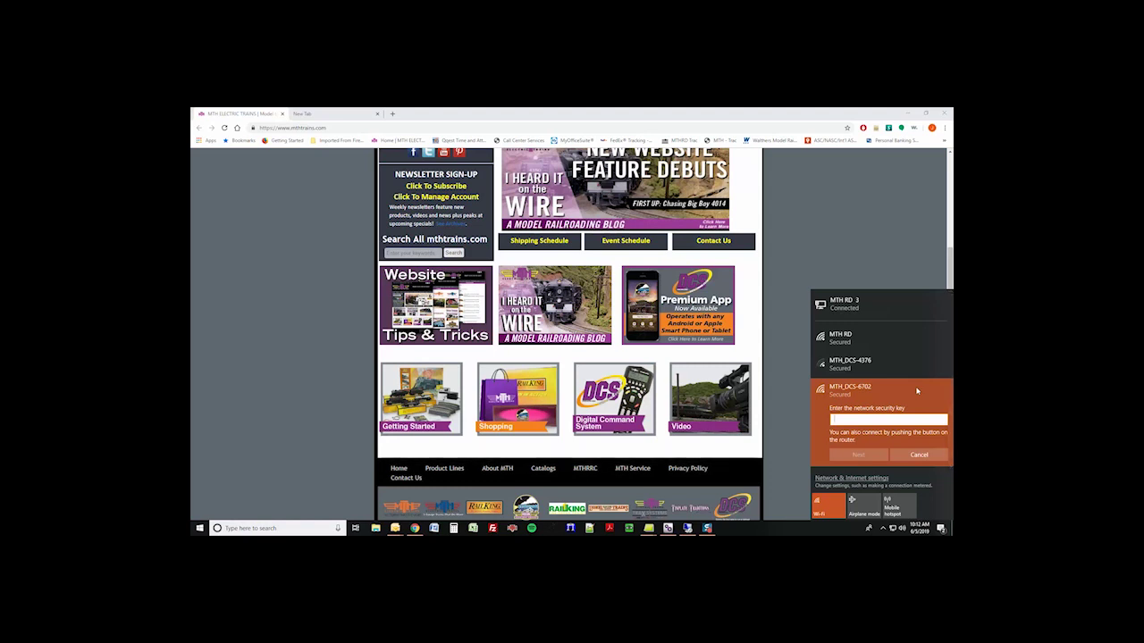
type("mt")
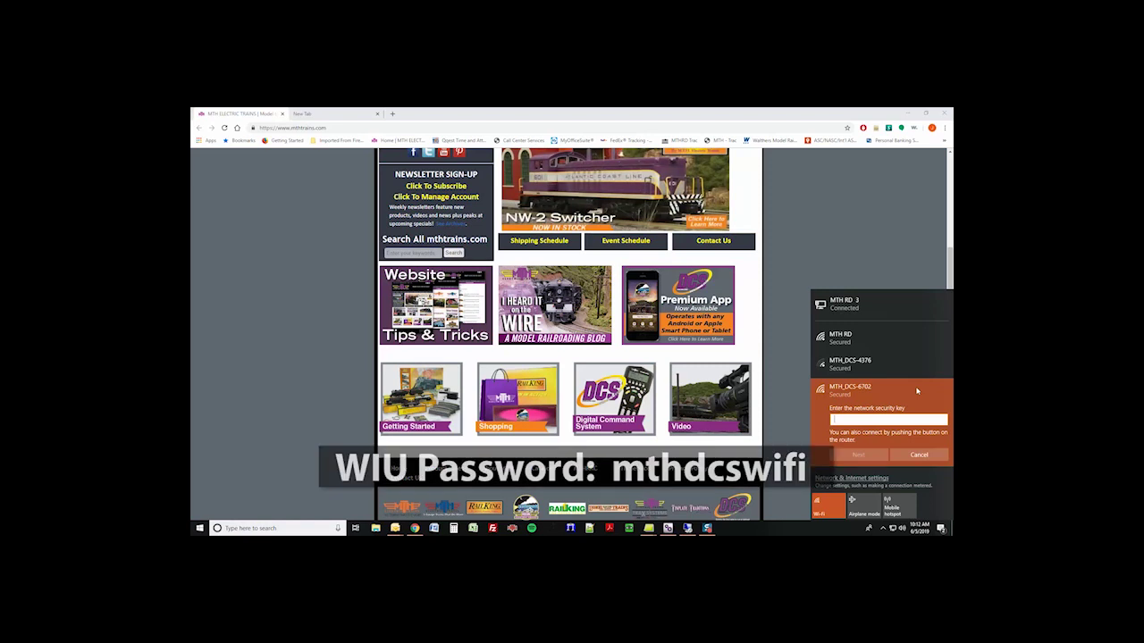
type("hdc")
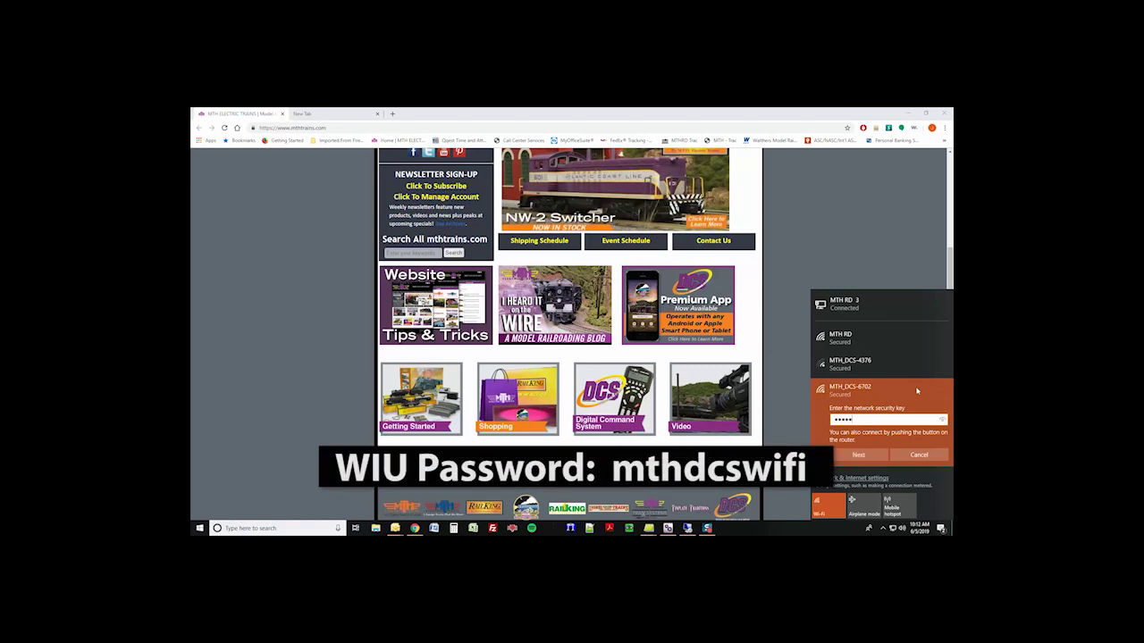
type("si")
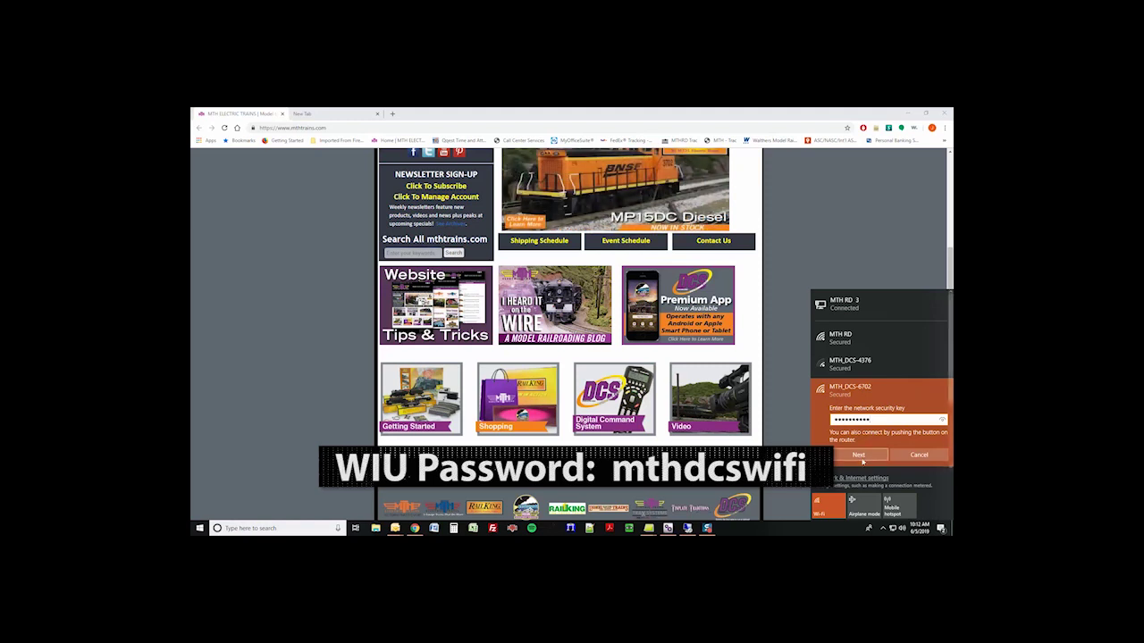
key("Return")
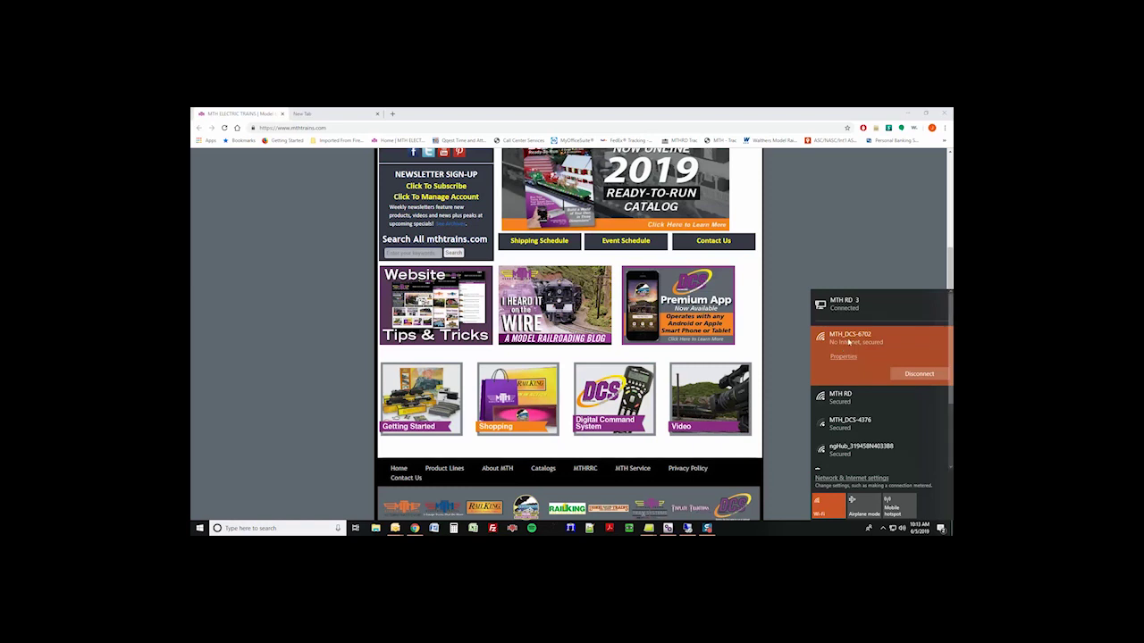
Load 192.168.143.1 in the new browser tab and sign in to LuCI with the admin password.
left_click(837, 224)
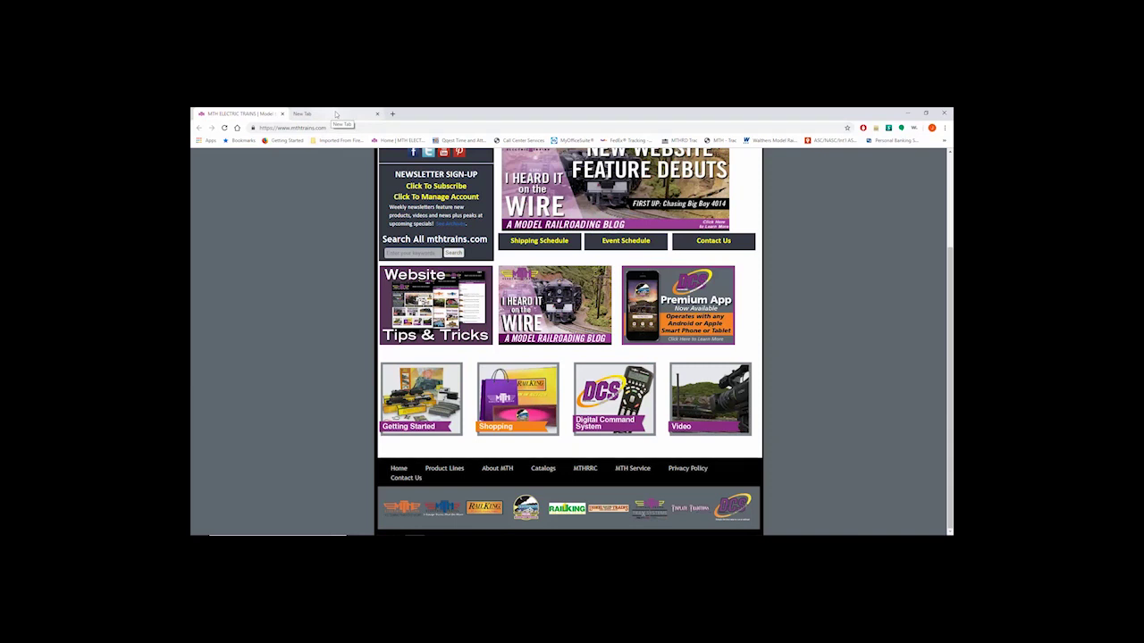
left_click(336, 113)
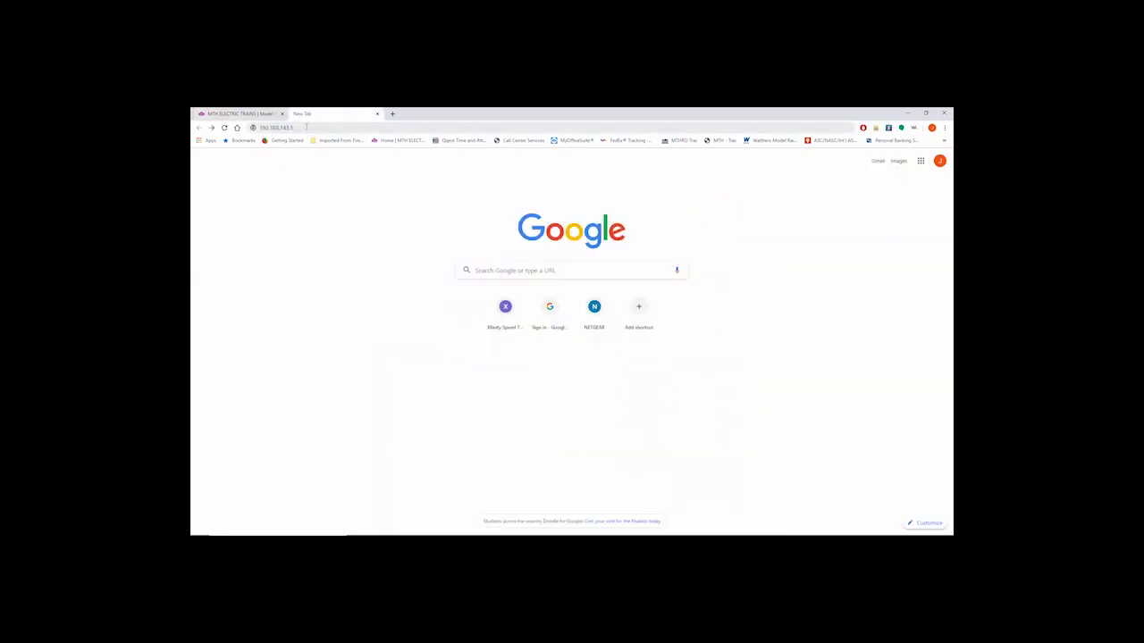
left_click(307, 127)
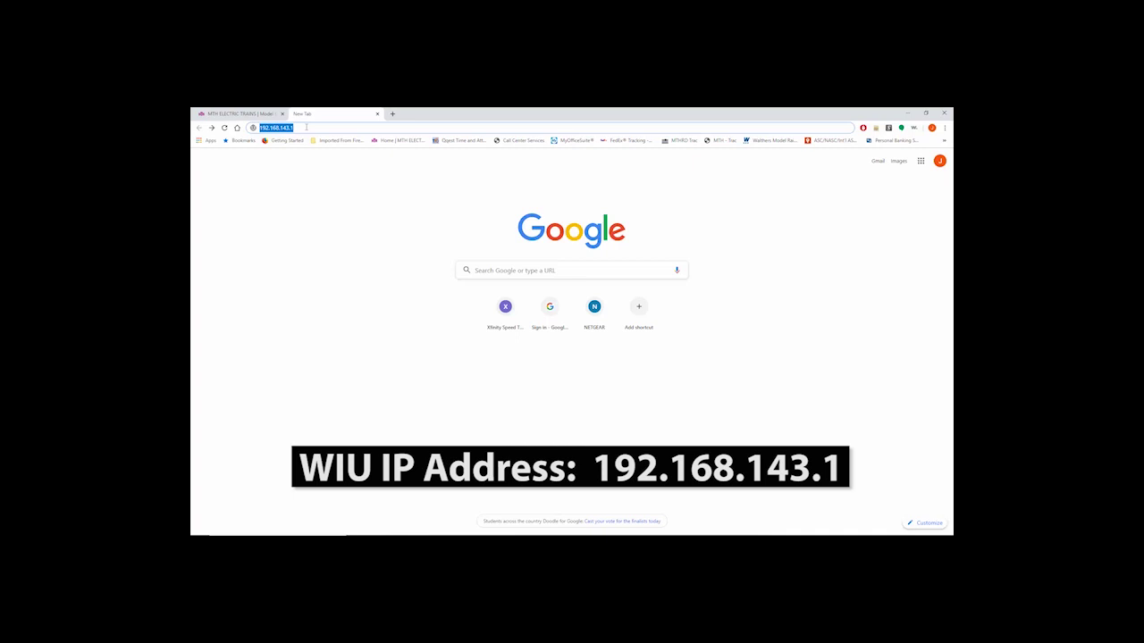
key("Return")
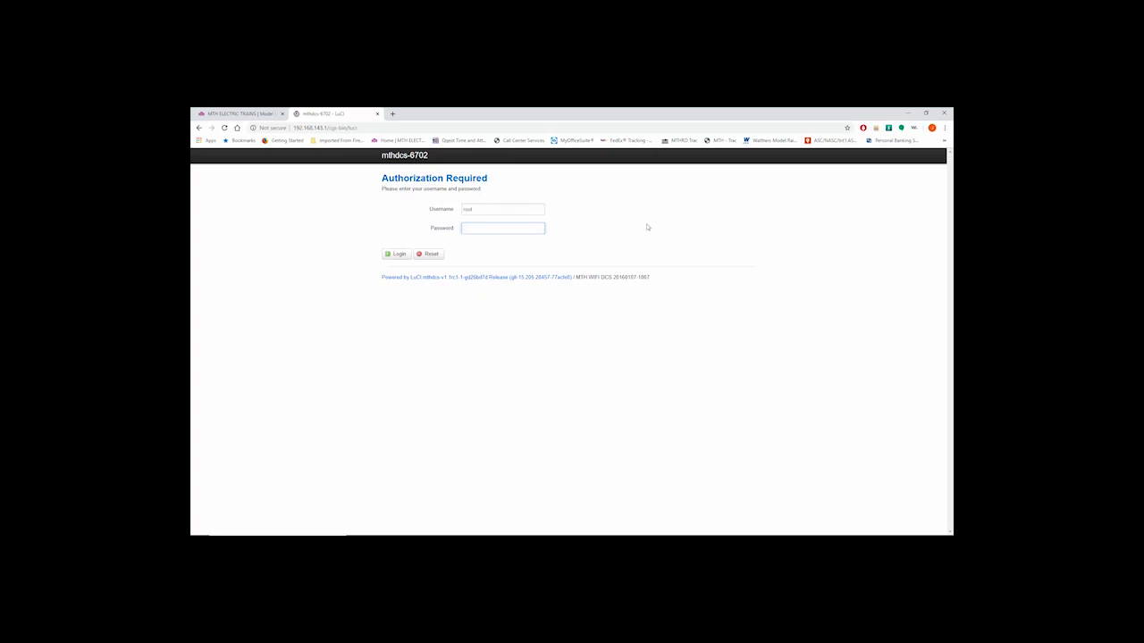
type("mth")
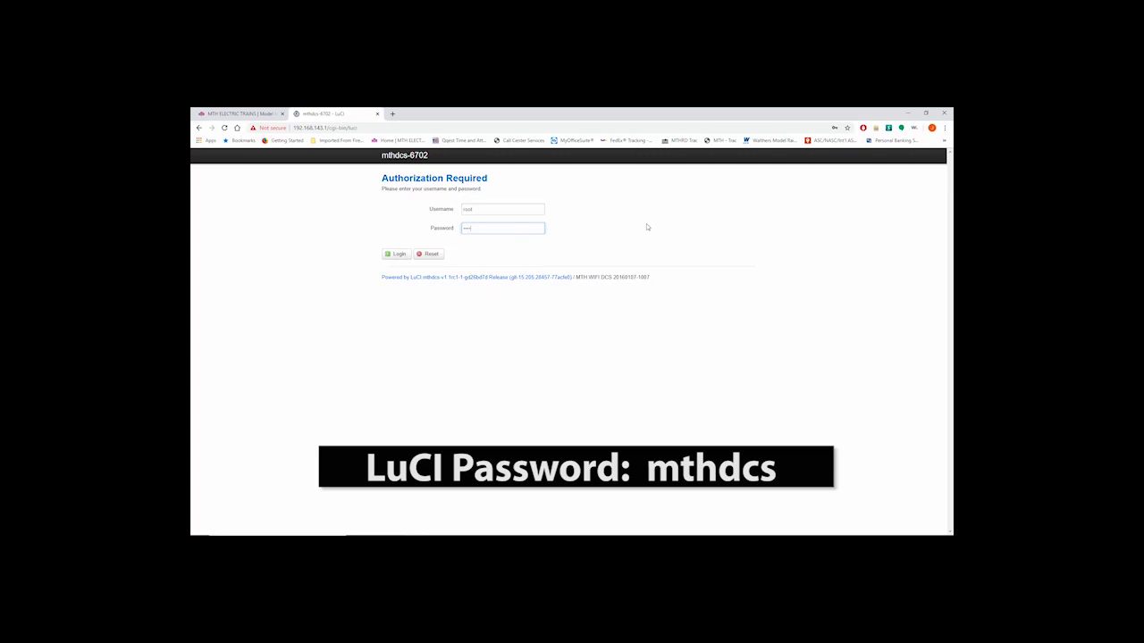
type("dcs")
key("Return")
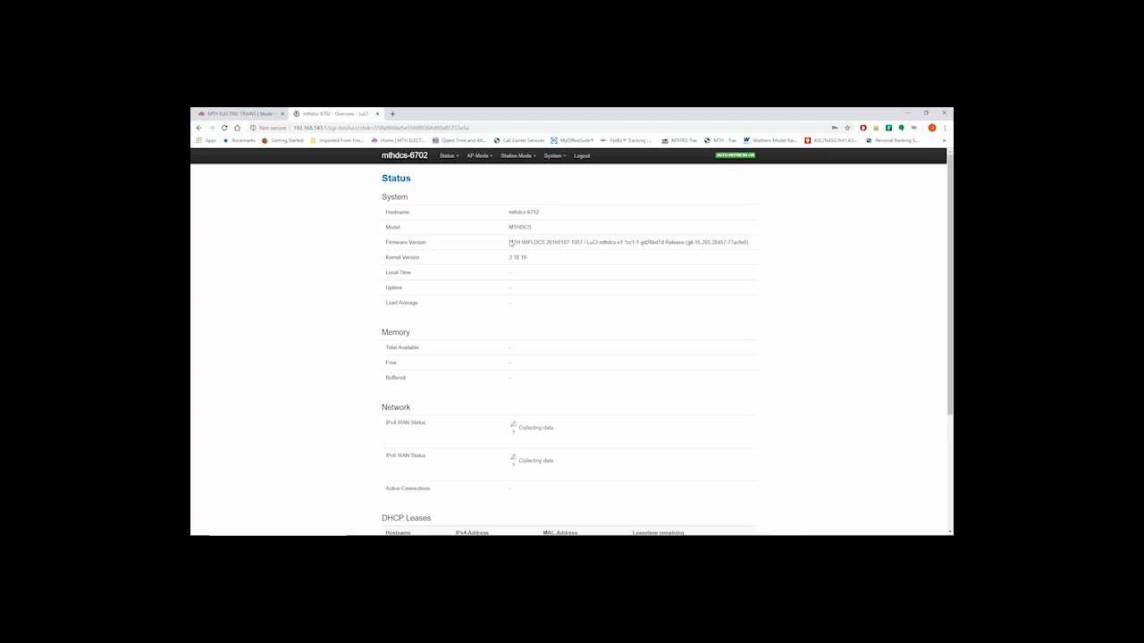
Highlight the Firmware Version value on the Status page and bring up the System menu.
left_click_drag(509, 242, 582, 243)
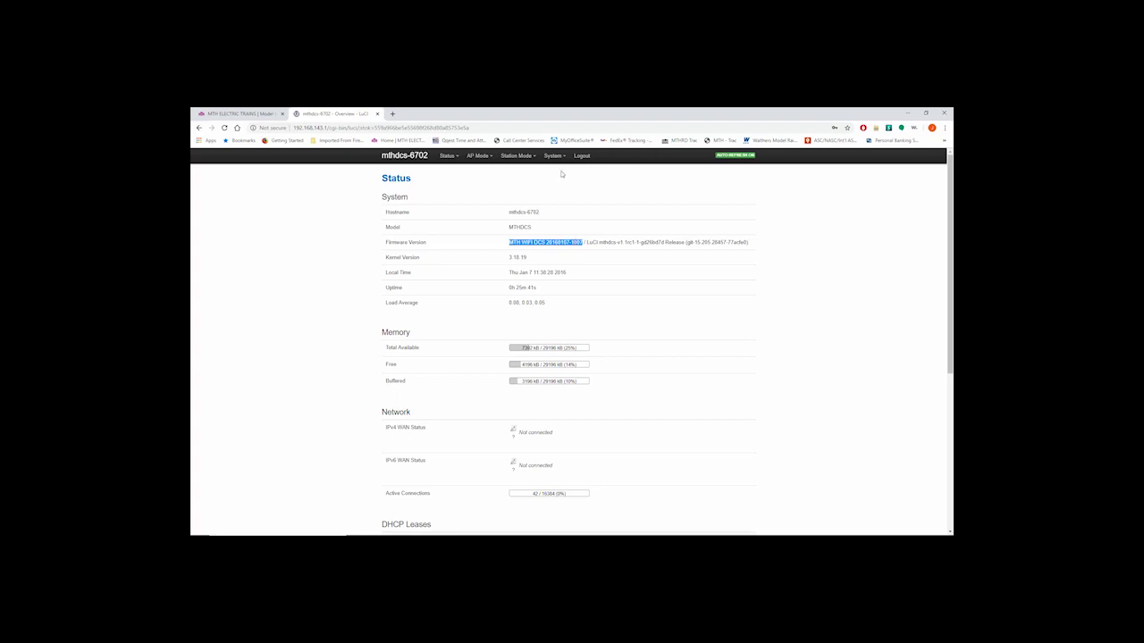
mouse_move(563, 160)
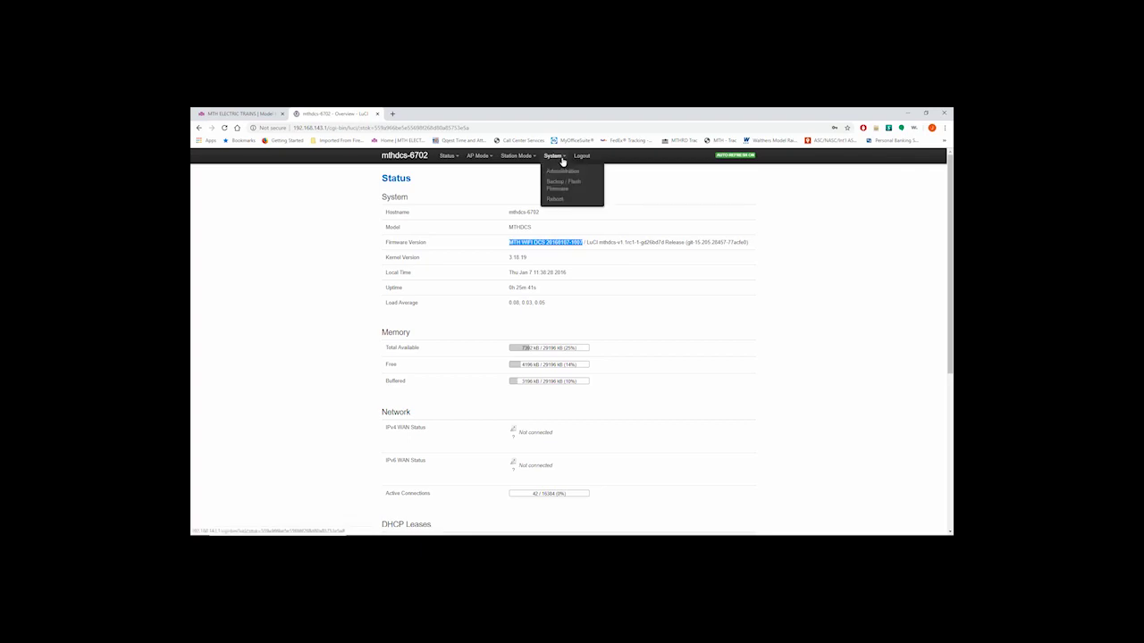
Go to System > Backup / Flash Firmware.
left_click(561, 188)
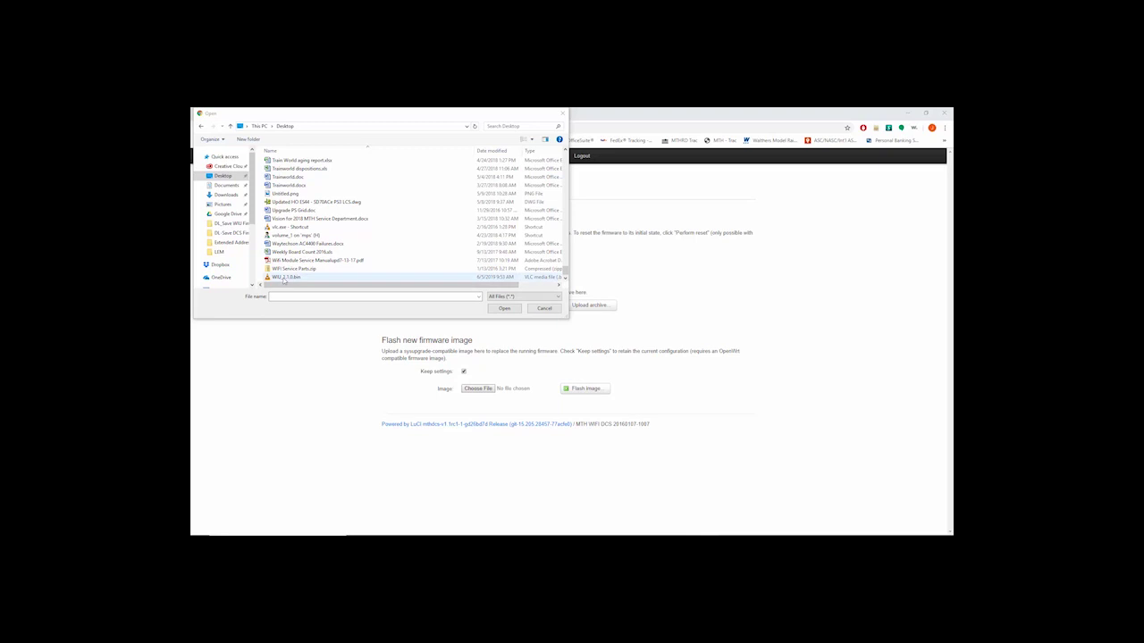
Choose WIU_1.1.0.bin from the Desktop as the firmware image to flash.
left_click(295, 278)
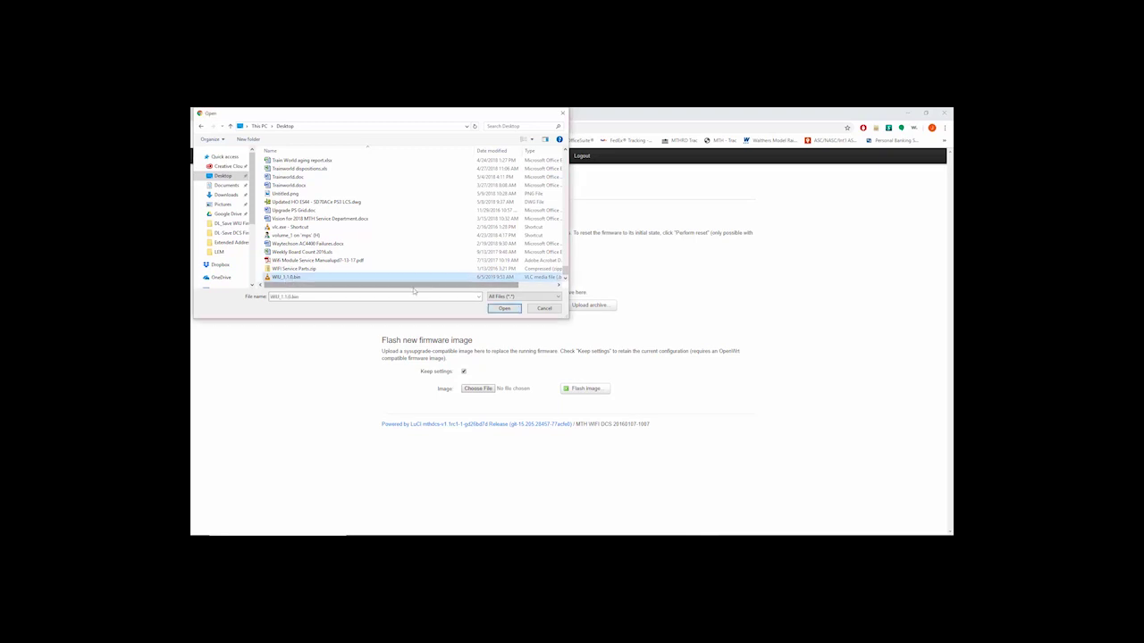
left_click(505, 308)
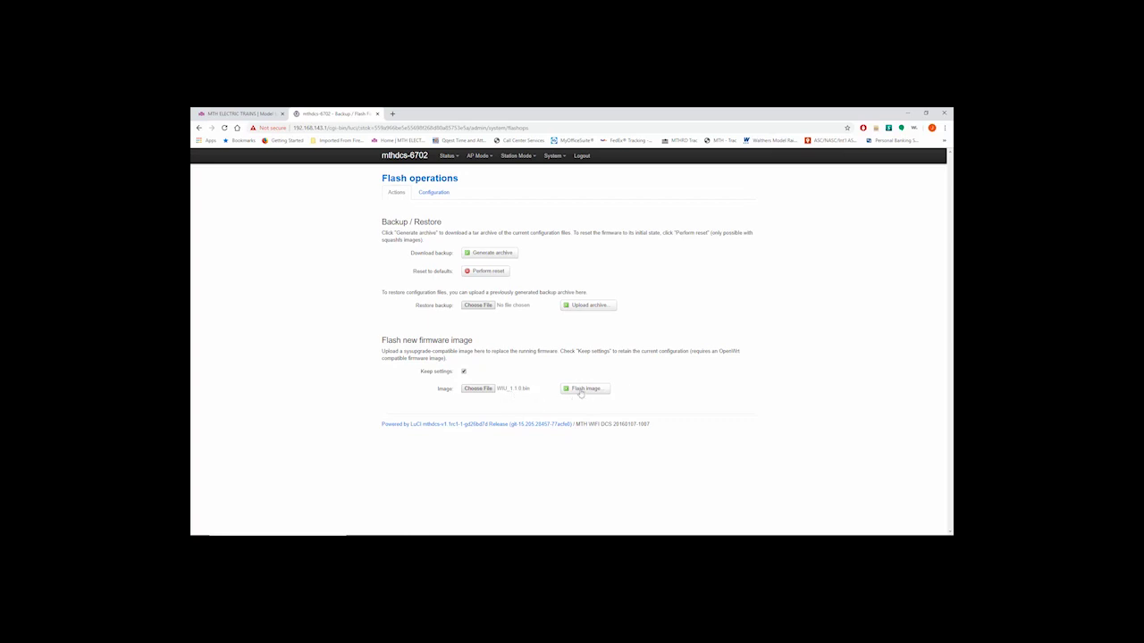
Upload WIU_1.1.0.bin with Flash image..., then Proceed once the checksum is verified.
left_click(581, 392)
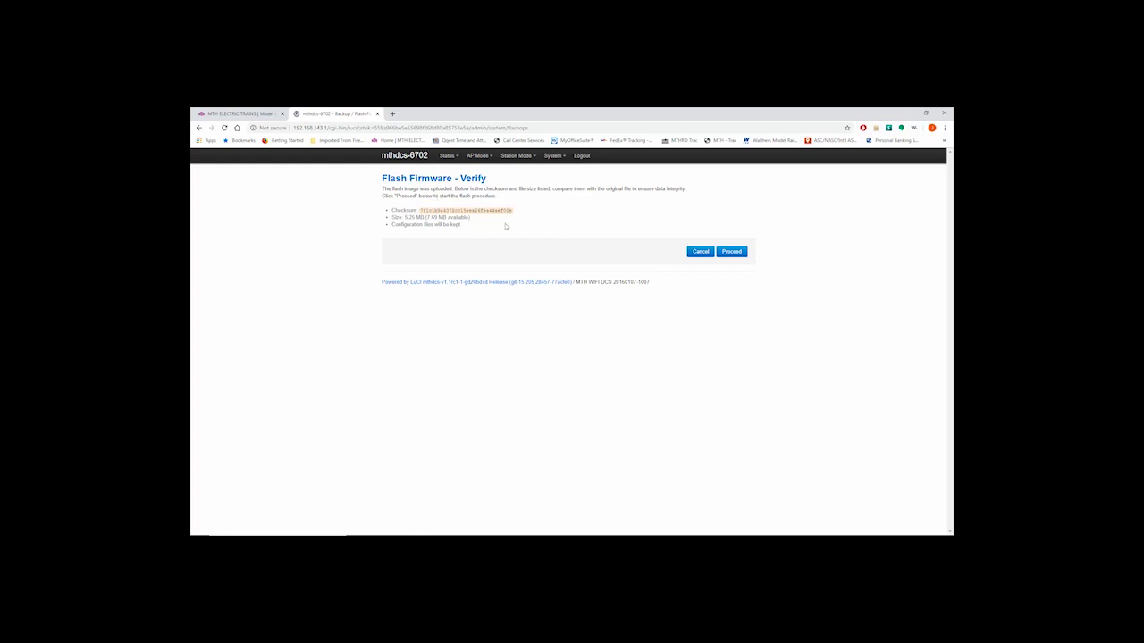
left_click(731, 253)
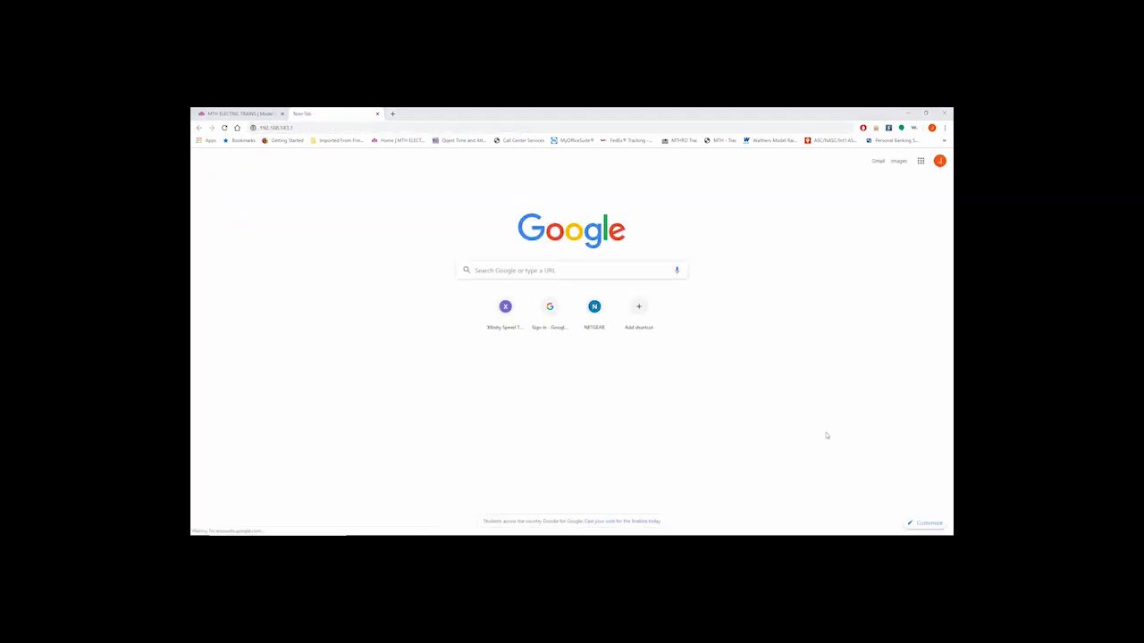
Reconnect the PC to MTH_DCS-6702 through the network flyout, then close the flyout.
mouse_move(849, 532)
left_click(891, 528)
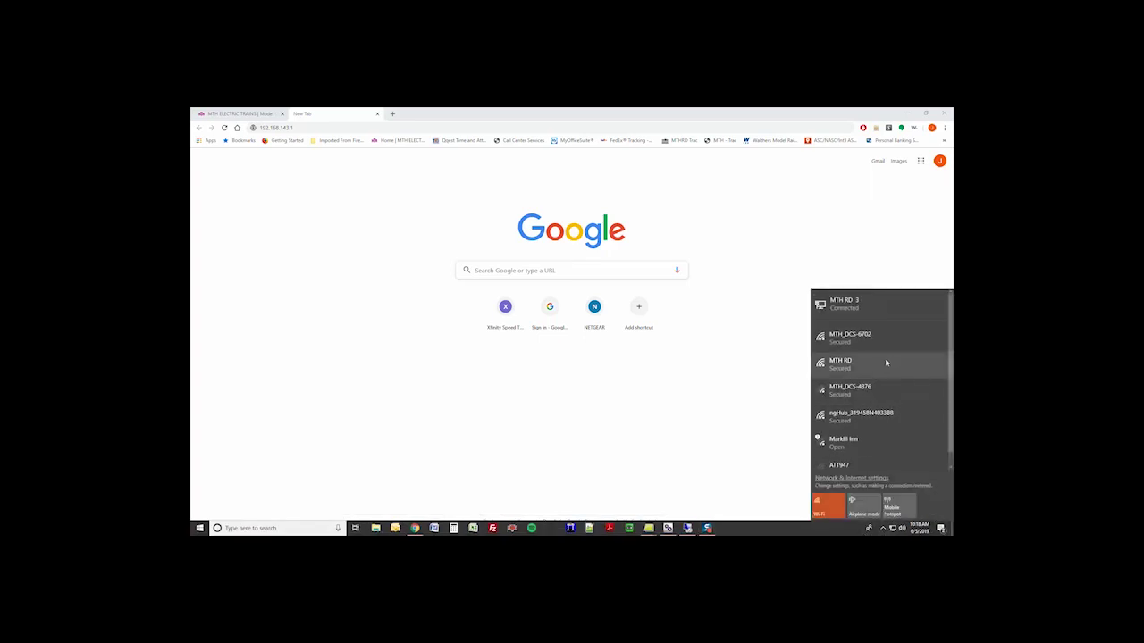
left_click(867, 341)
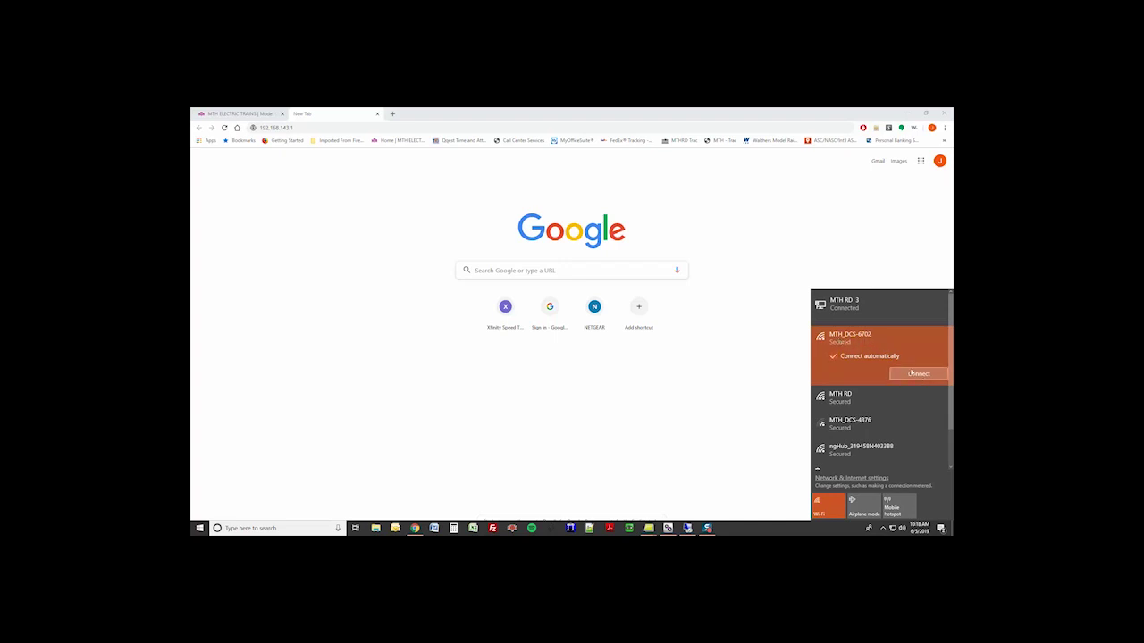
left_click(914, 374)
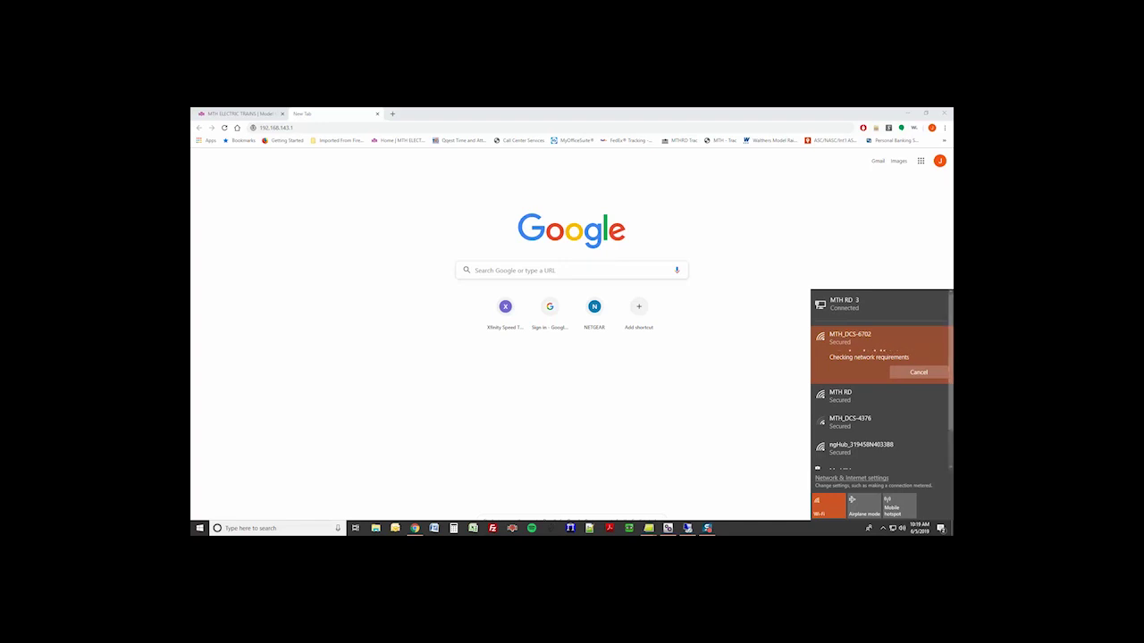
left_click(708, 528)
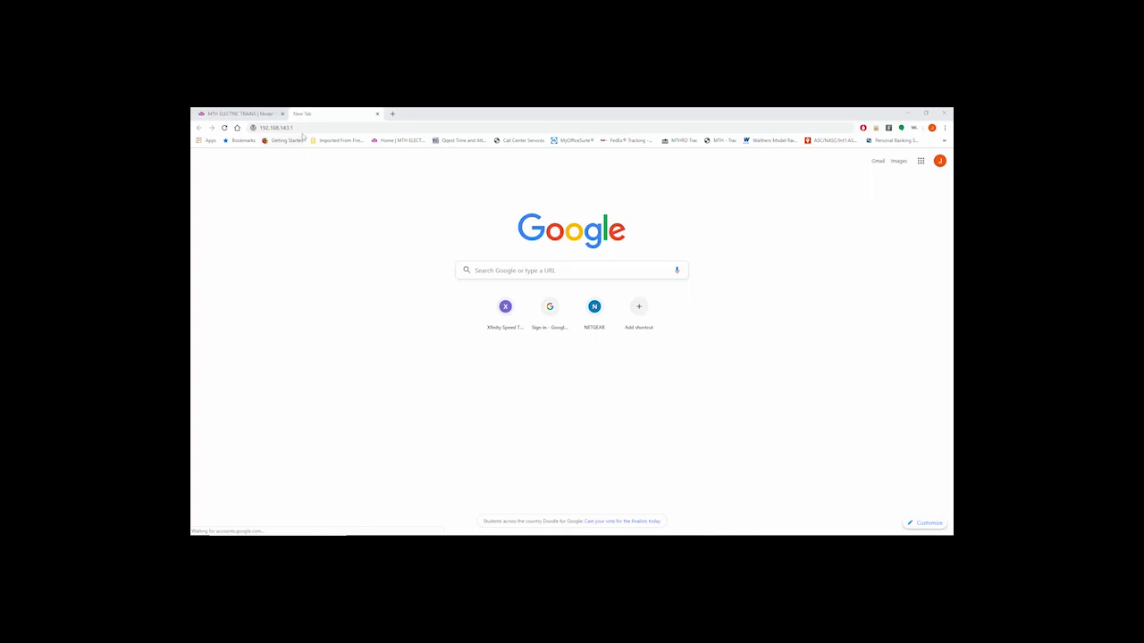
Reload 192.168.143.1 and log back in to LuCI with the admin password.
left_click(301, 128)
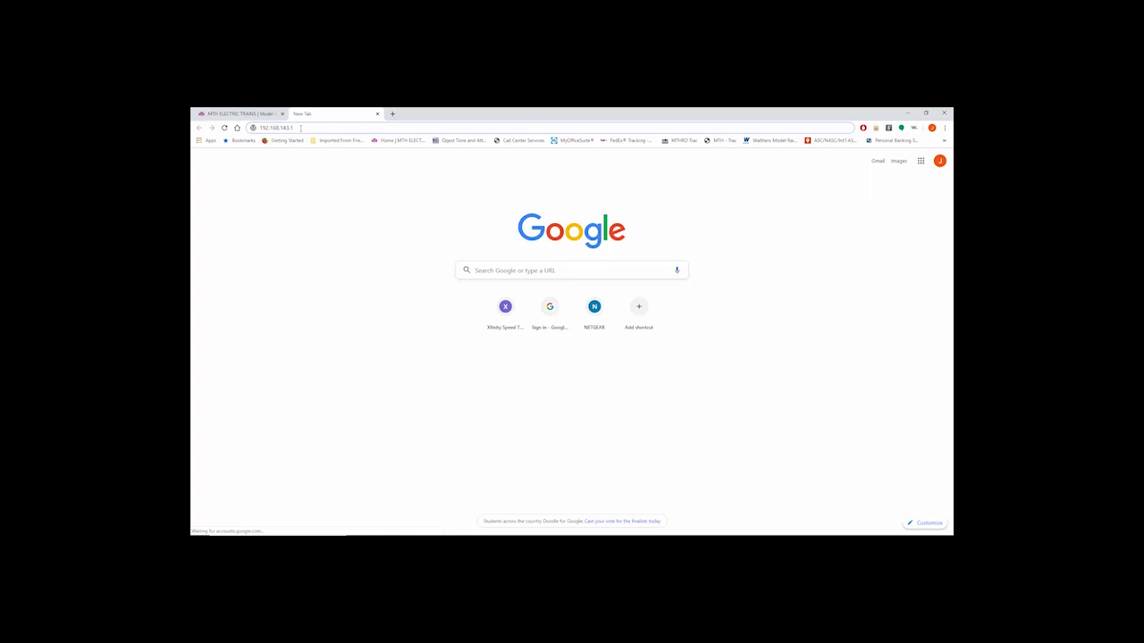
key("ctrl+a")
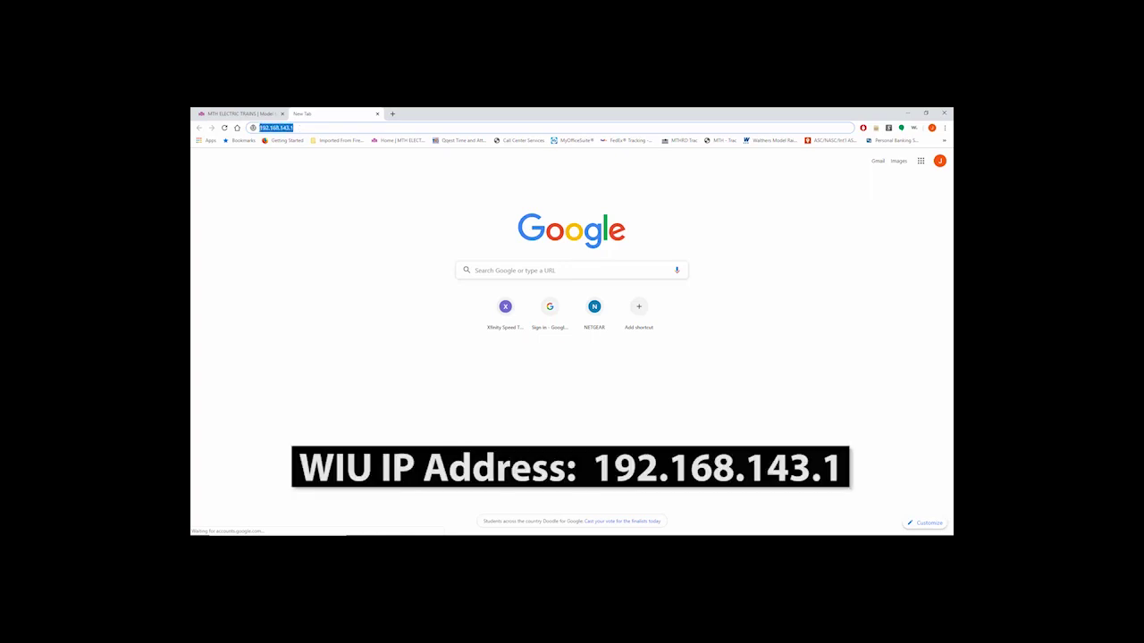
key("Return")
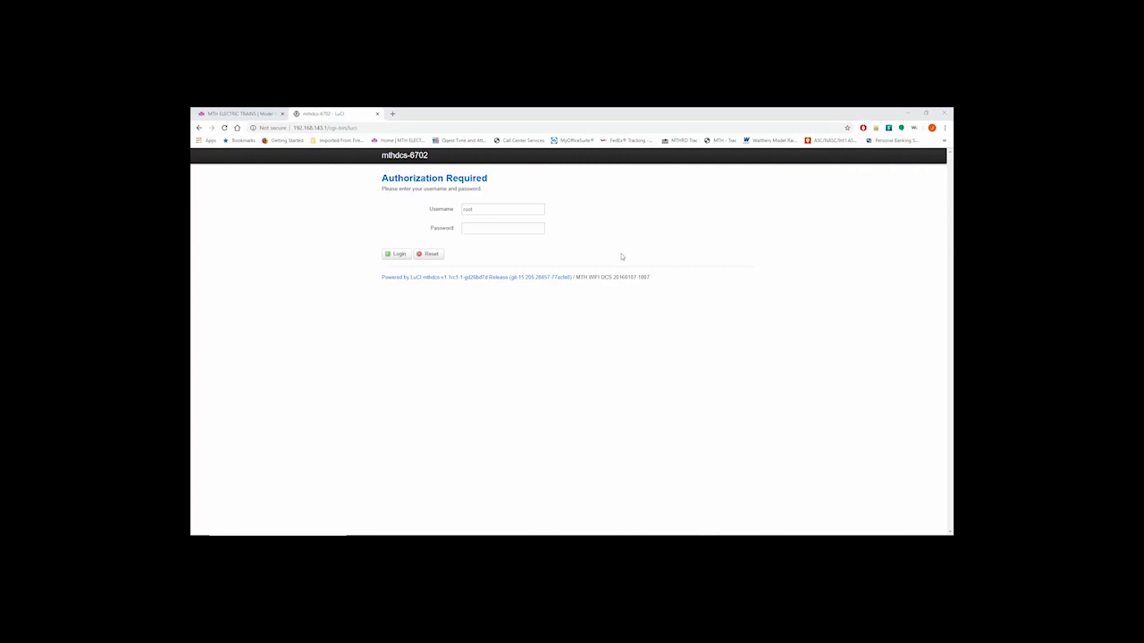
left_click(484, 229)
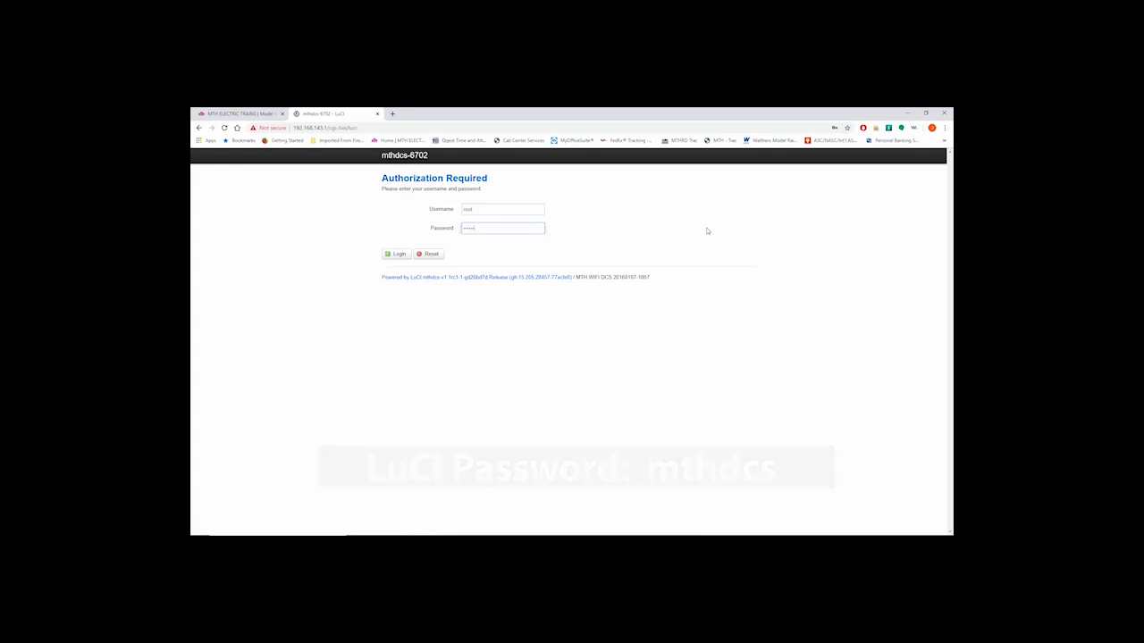
left_click(397, 256)
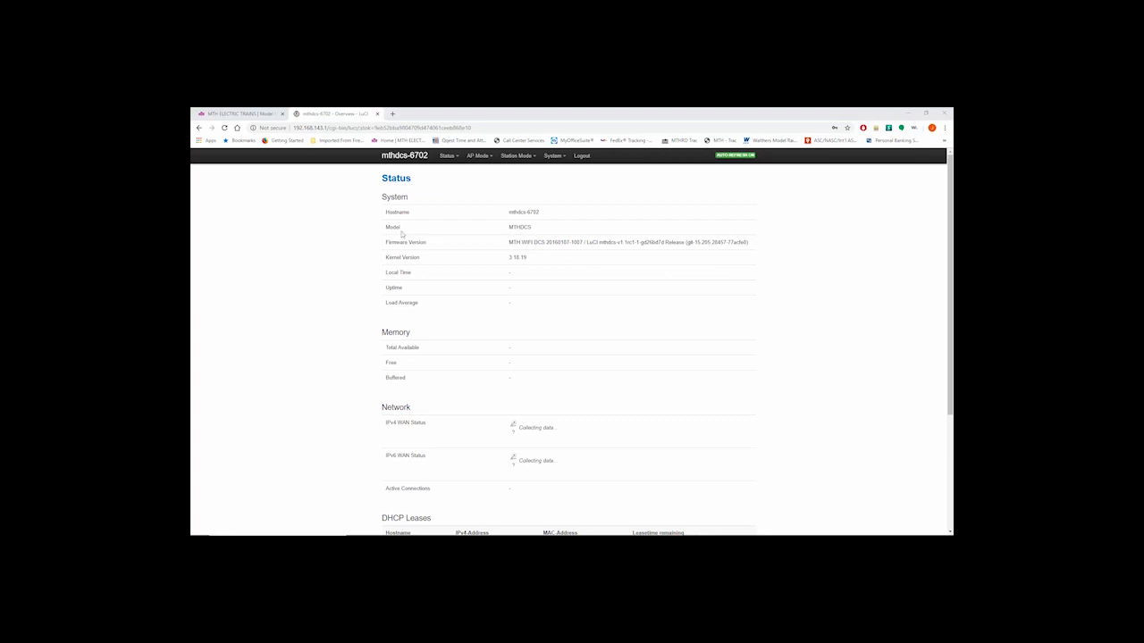
left_click_drag(510, 244, 584, 243)
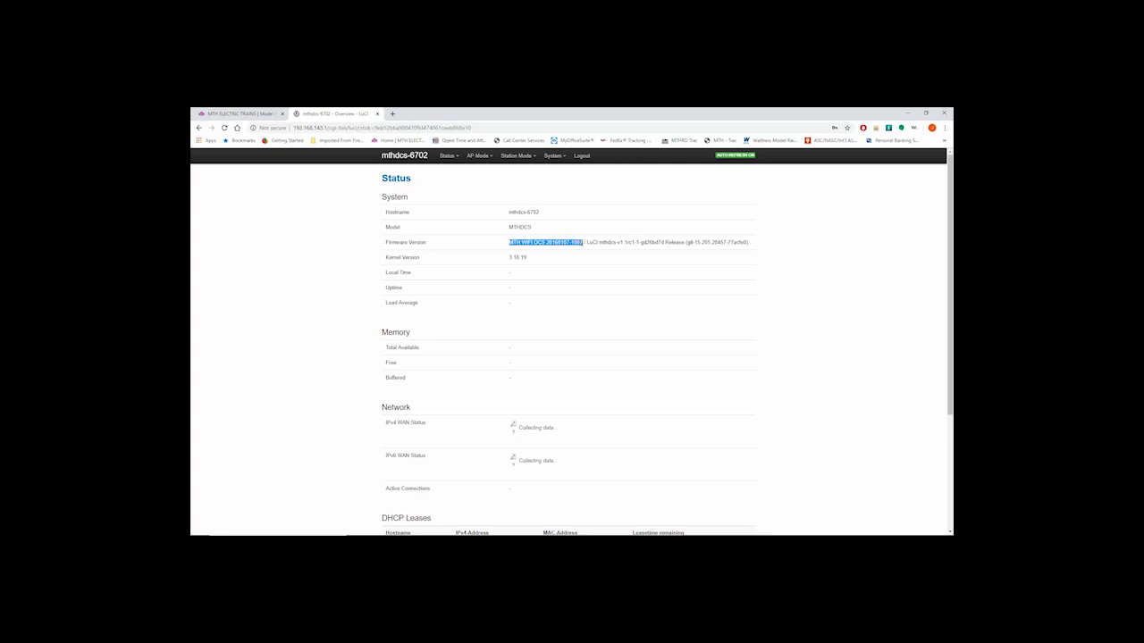